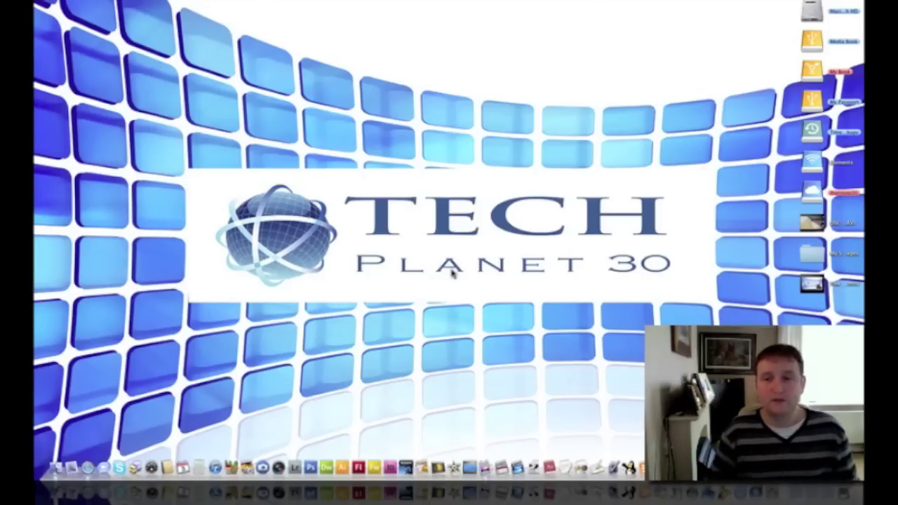
Launch the Plex media center.
{"action": "left_click", "coordinate": [445, 467]}
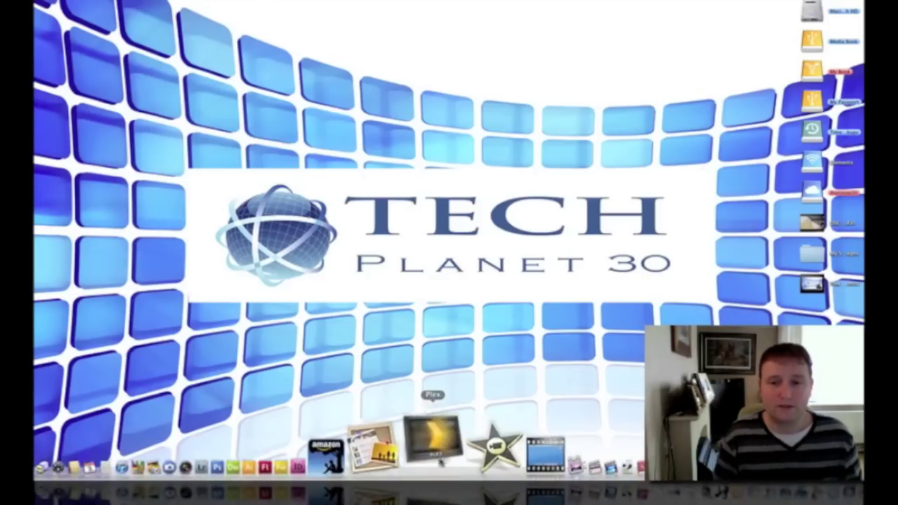
{"action": "left_click", "coordinate": [429, 439]}
{"action": "left_click", "coordinate": [357, 150]}
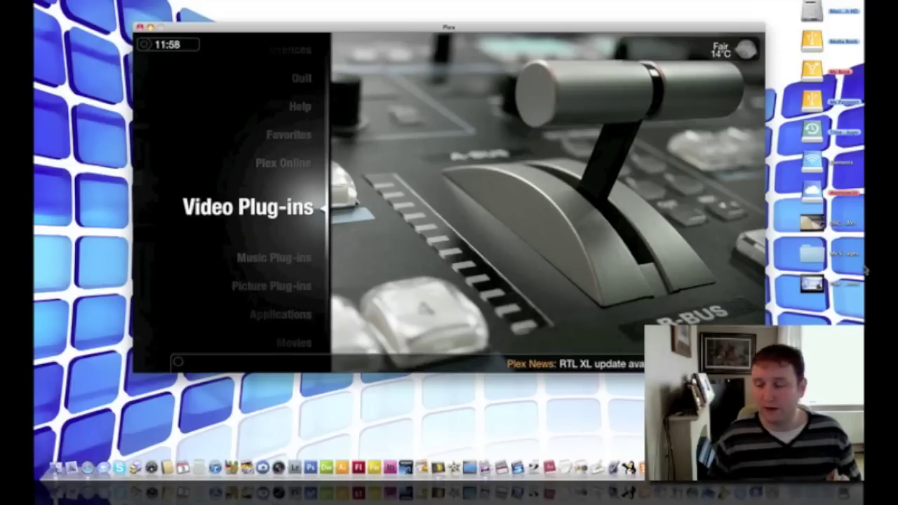
Go from Video Plug-ins back through Plex Online, Help, Quit and Preferences in the main menu and open TV Shows.
{"action": "key", "text": "Up"}
{"action": "key", "text": "Up"}
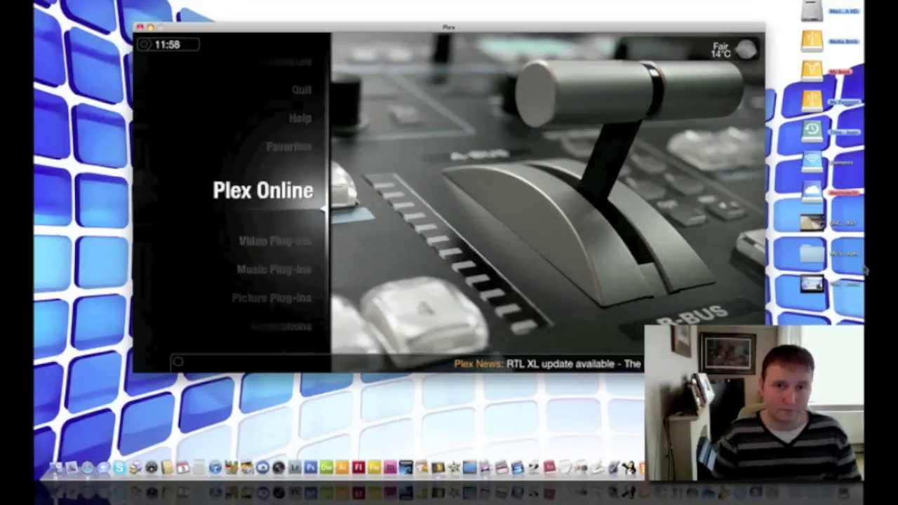
{"action": "key", "text": "Up"}
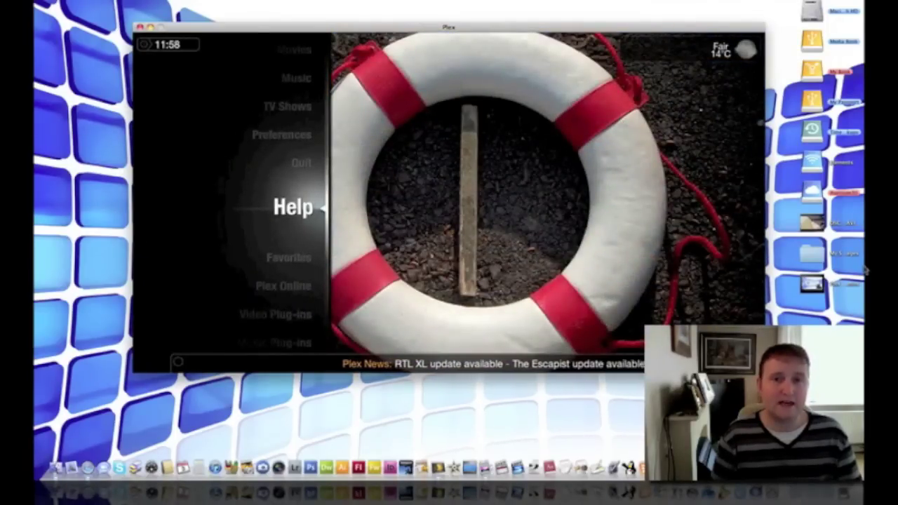
{"action": "key", "text": "Up"}
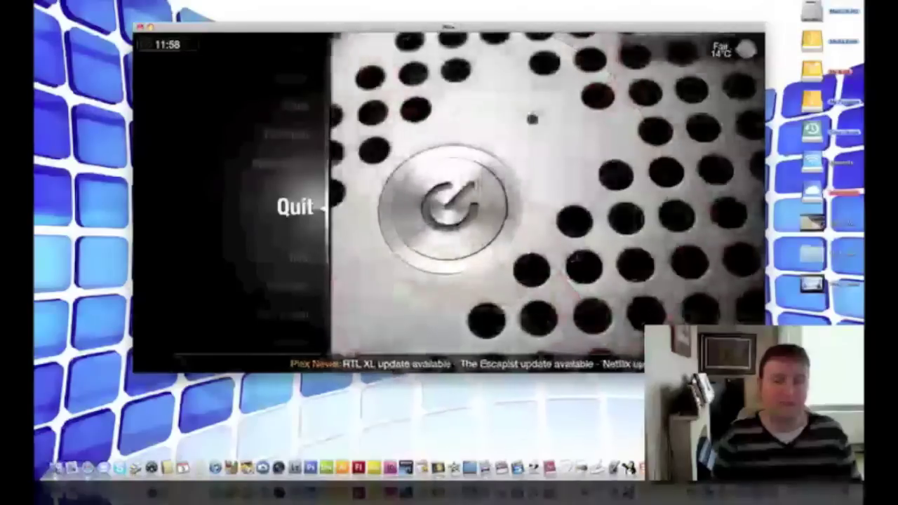
{"action": "key", "text": "Up"}
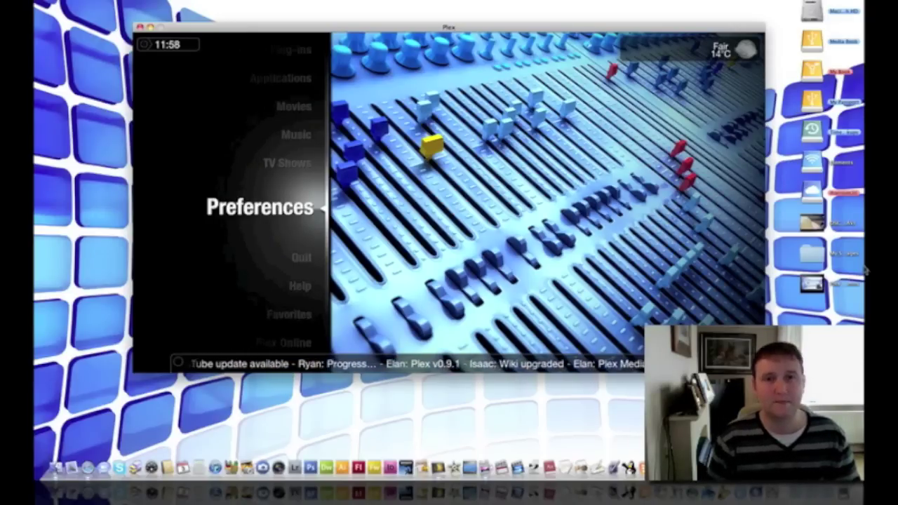
{"action": "key", "text": "Up"}
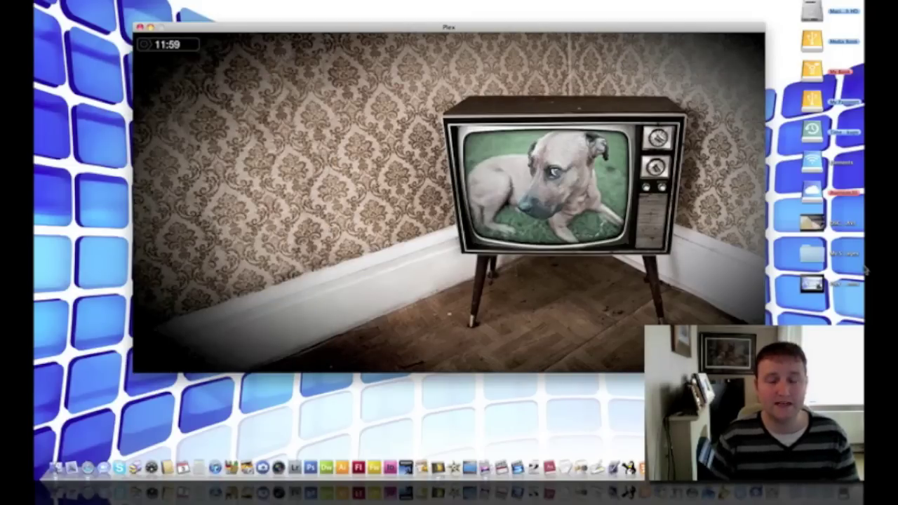
{"action": "key", "text": "Return"}
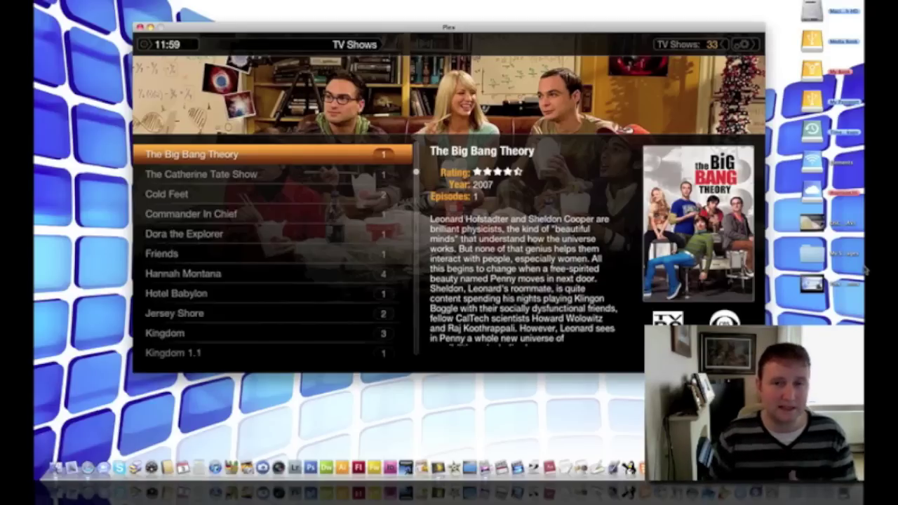
Review the show details from The Big Bang Theory down to Hotel Babylon and return to the main menu.
{"action": "key", "text": "Down"}
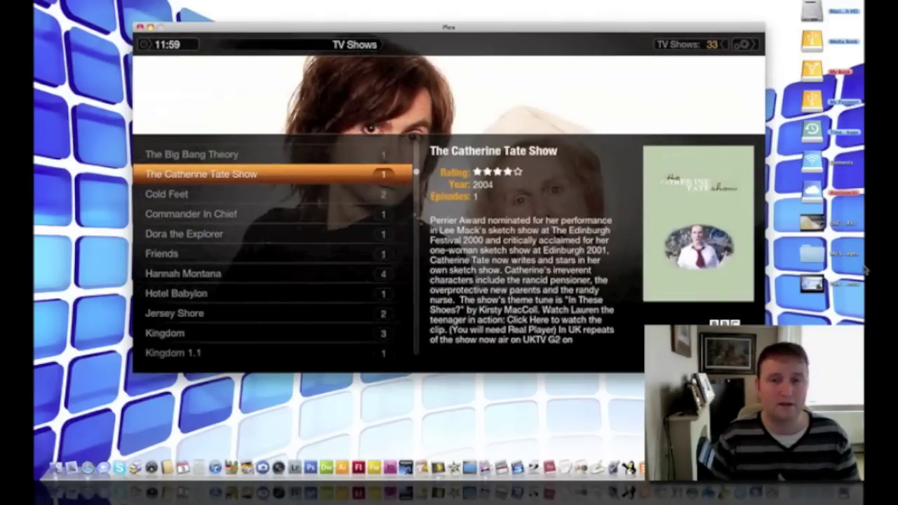
{"action": "key", "text": "Down"}
{"action": "key", "text": "Down"}
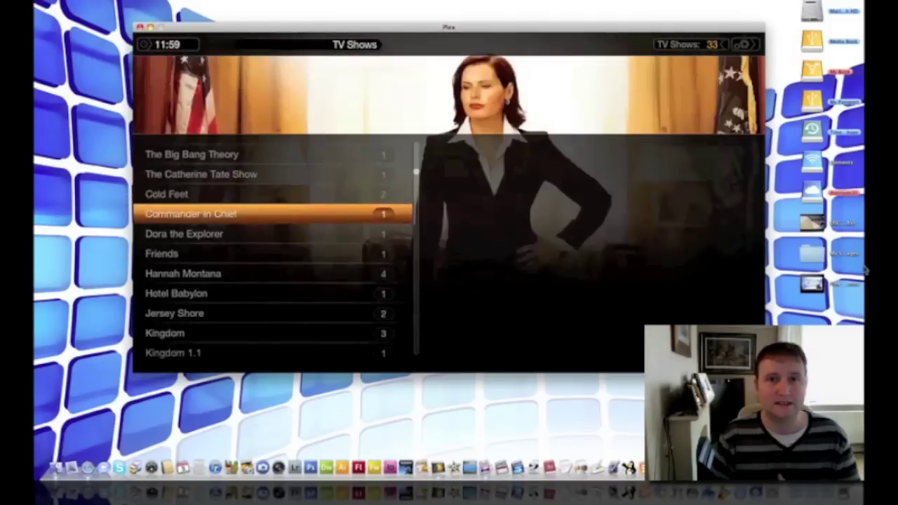
{"action": "key", "text": "Down"}
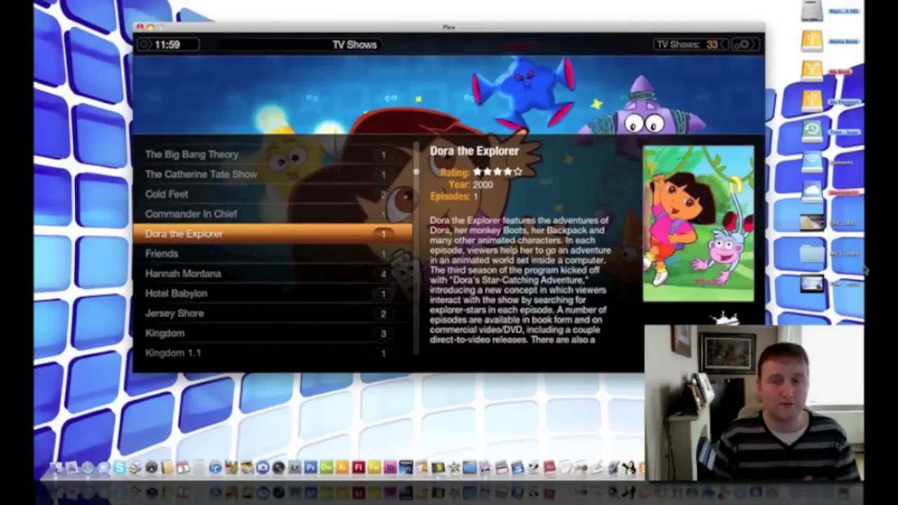
{"action": "key", "text": "Down"}
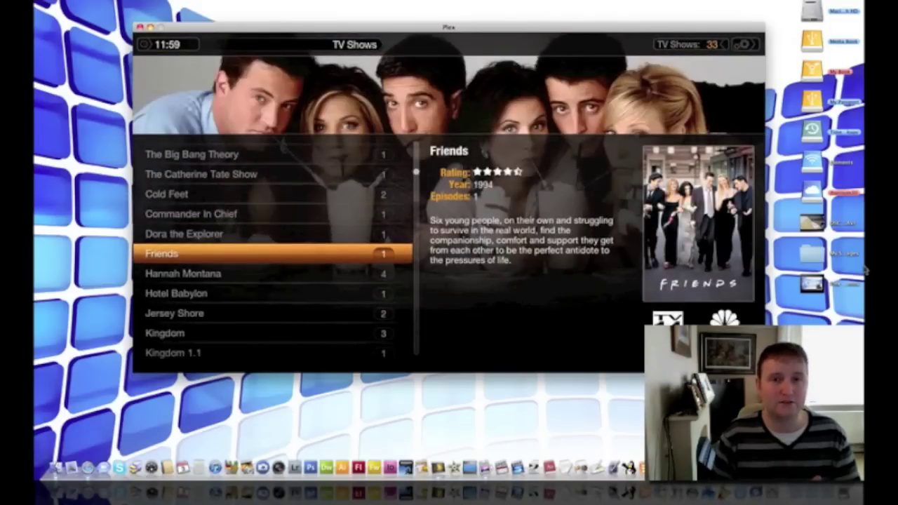
{"action": "key", "text": "Down"}
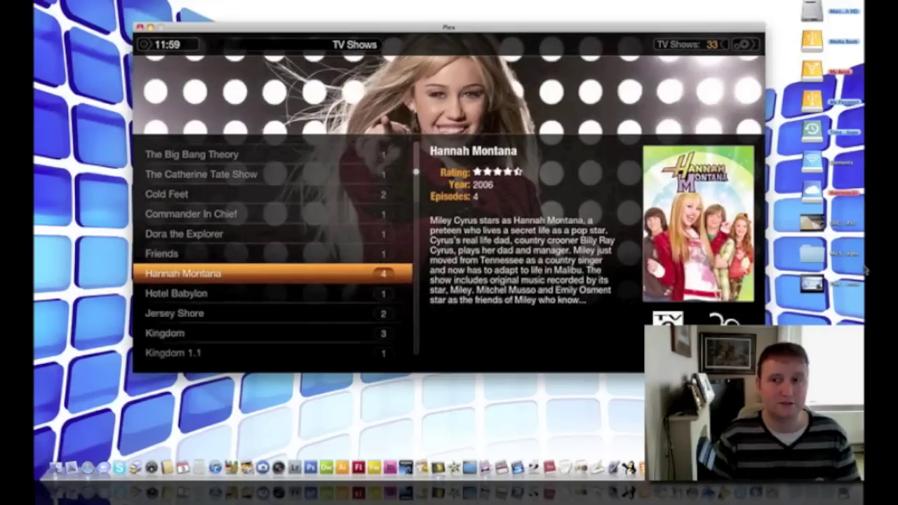
{"action": "key", "text": "Down"}
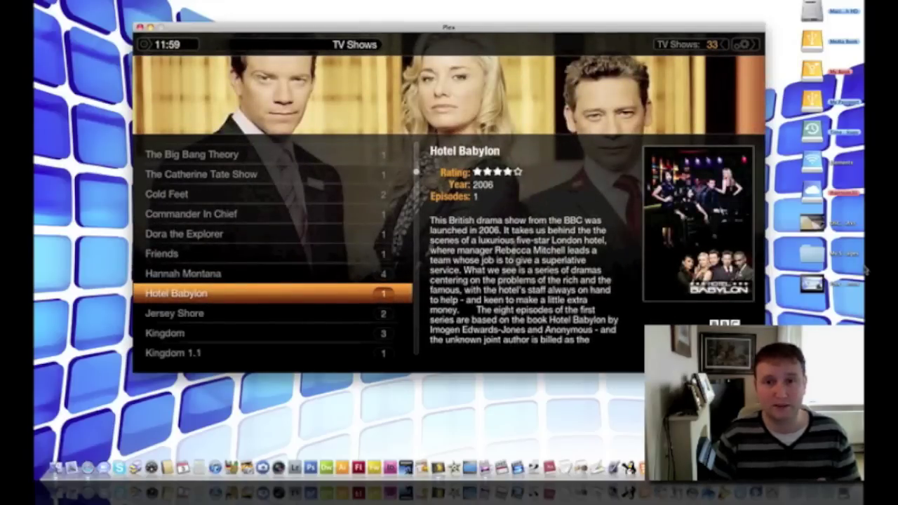
{"action": "key", "text": "Escape"}
{"action": "key", "text": "Escape"}
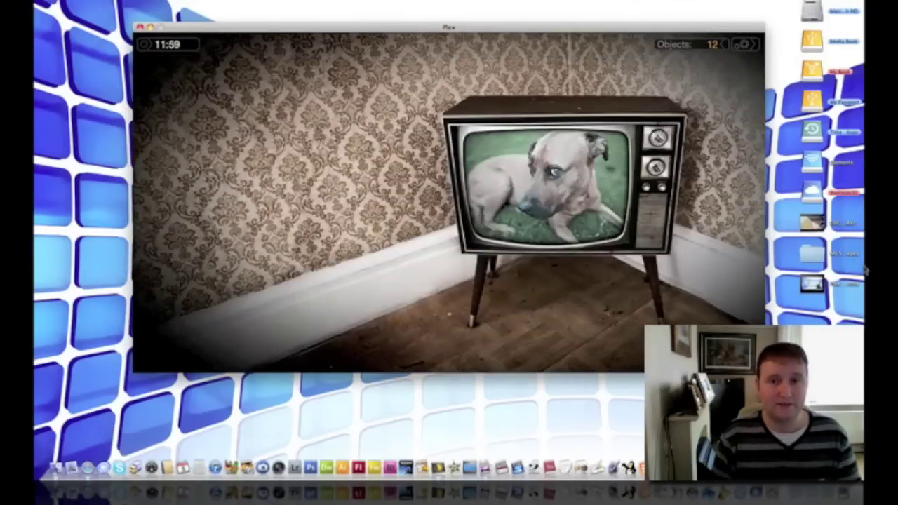
Open the Applications section to view its available applications and return to the main menu.
{"action": "key", "text": "Up"}
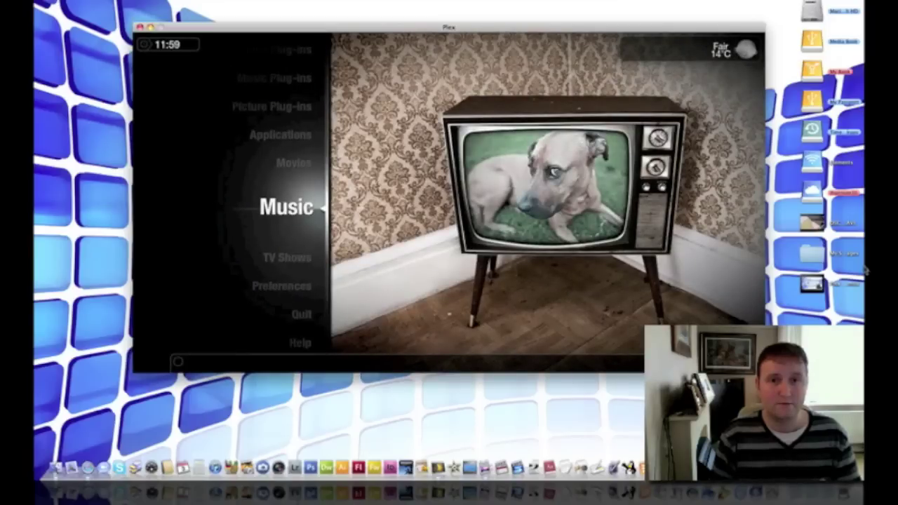
{"action": "key", "text": "Up"}
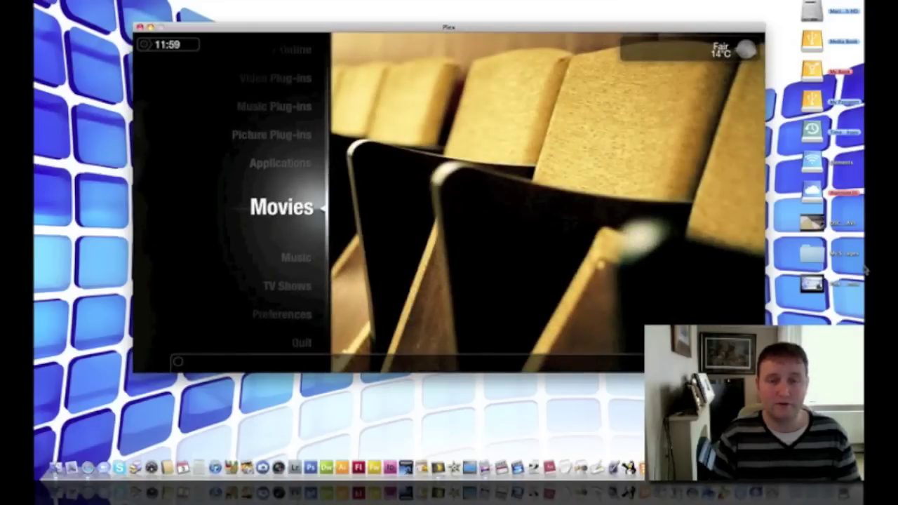
{"action": "key", "text": "Up"}
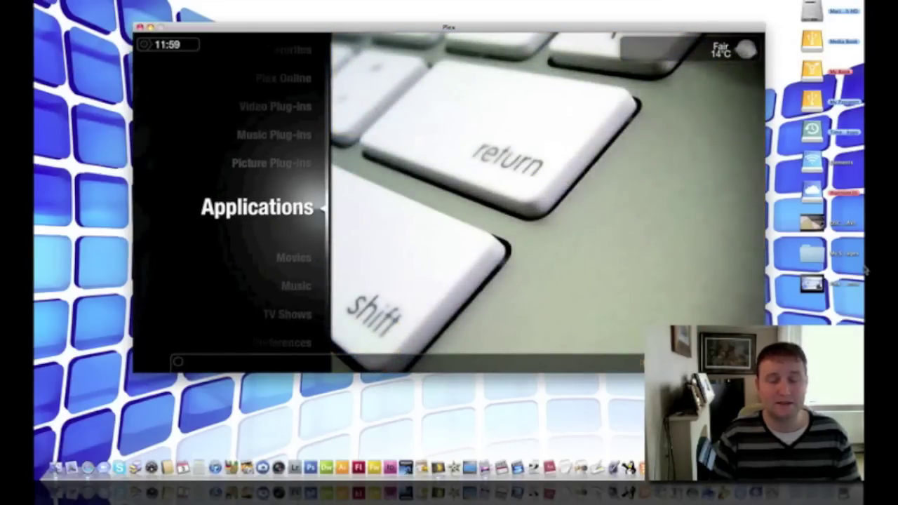
{"action": "key", "text": "Return"}
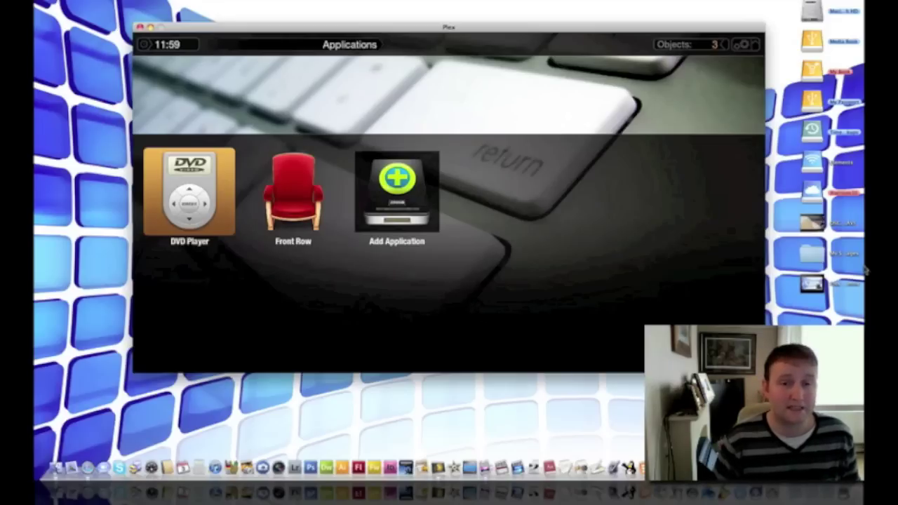
{"action": "key", "text": "Escape"}
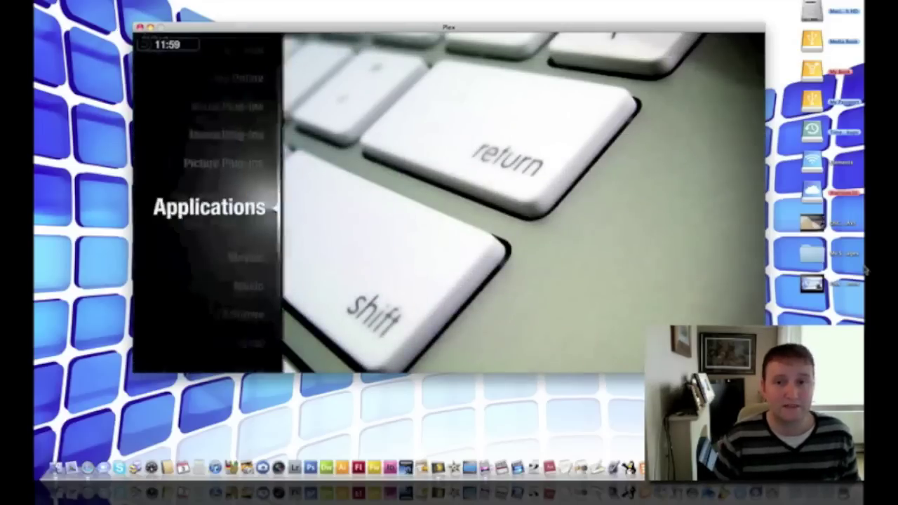
Look over the plug-in categories, view the available Picture Plug-ins and return to the main menu.
{"action": "key", "text": "Up"}
{"action": "key", "text": "Up"}
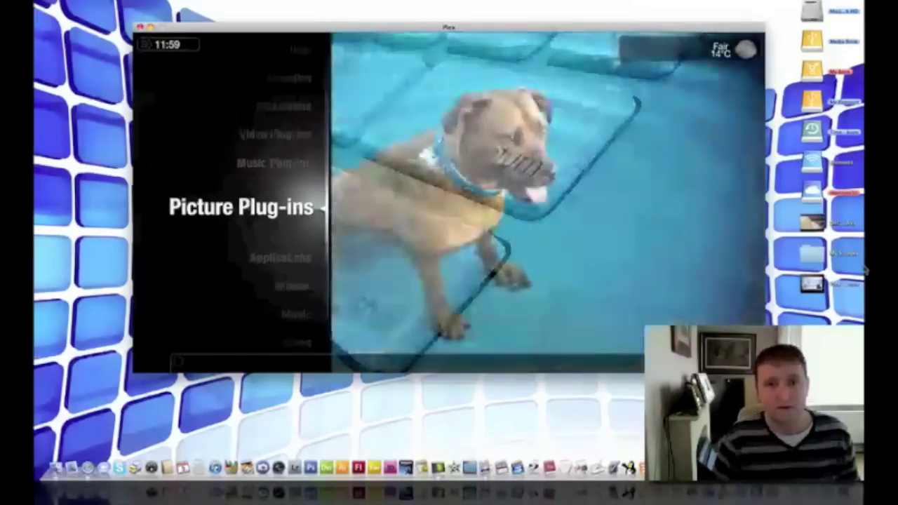
{"action": "key", "text": "Down"}
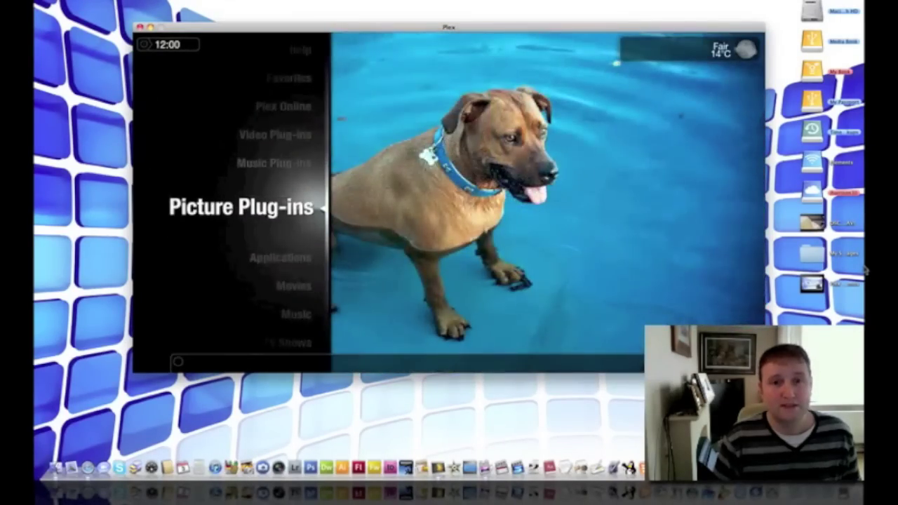
{"action": "key", "text": "Up"}
{"action": "key", "text": "Up"}
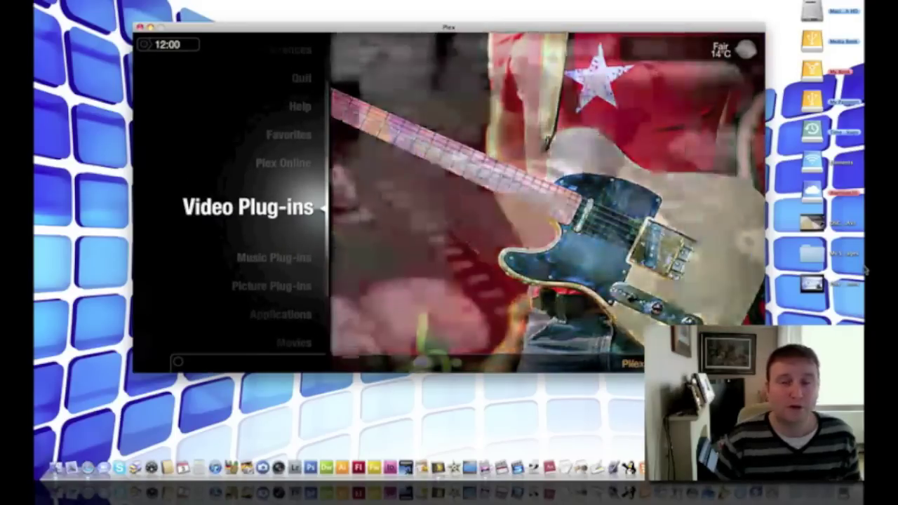
{"action": "key", "text": "Down"}
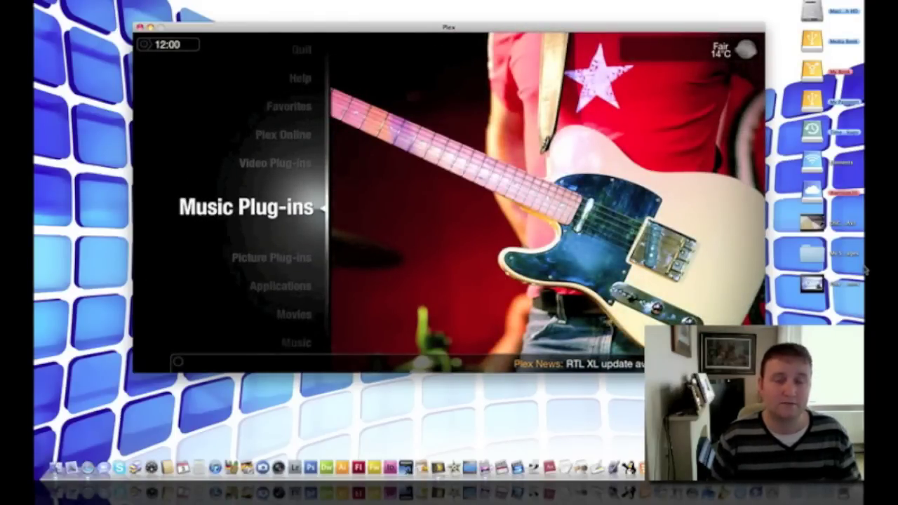
{"action": "key", "text": "Down"}
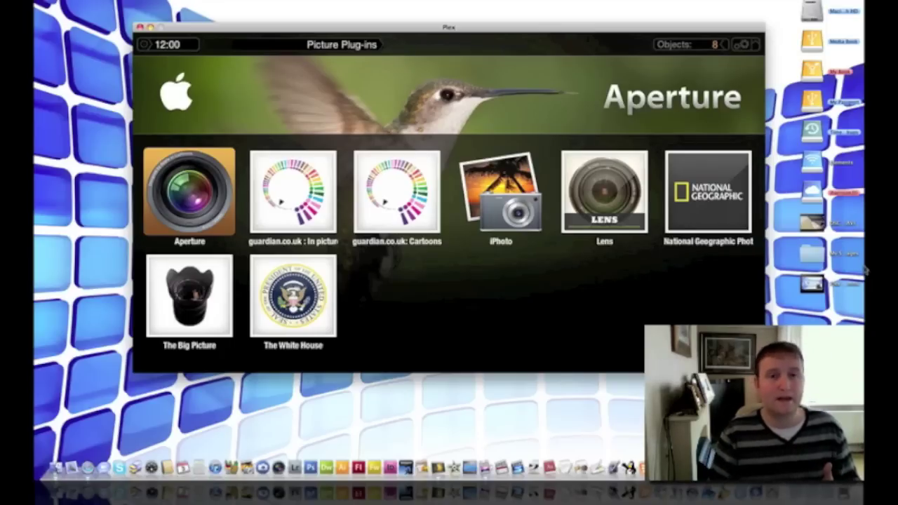
{"action": "key", "text": "Escape"}
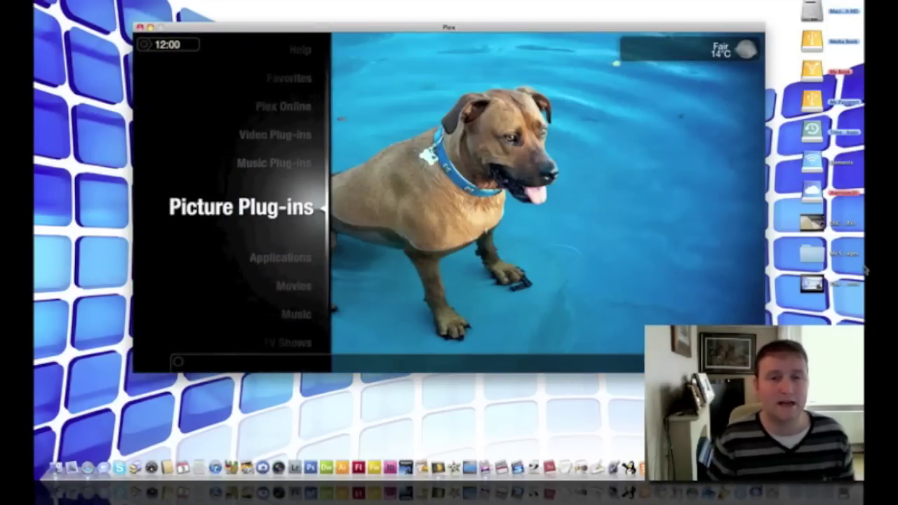
Open the Video Plug-ins section from the main menu.
{"action": "key", "text": "Up"}
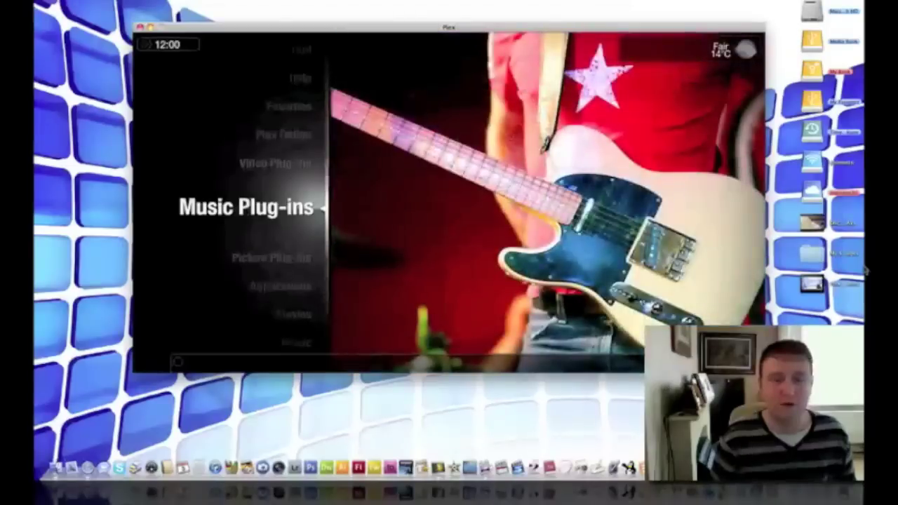
{"action": "key", "text": "Up"}
{"action": "key", "text": "Return"}
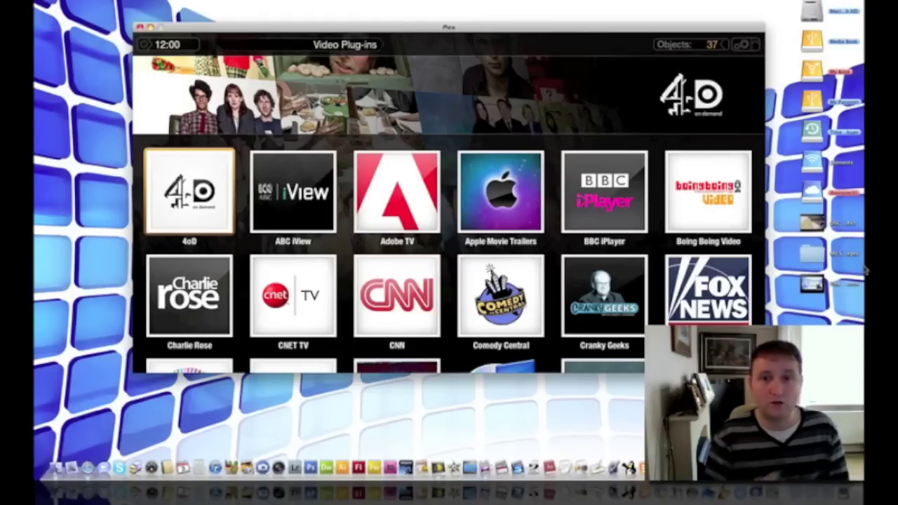
Browse the video plug-ins from 4oD through Apple Movie Trailers and Sesame Street to YouTube, and check the View Options.
{"action": "key", "text": "Right"}
{"action": "key", "text": "Right"}
{"action": "key", "text": "Right"}
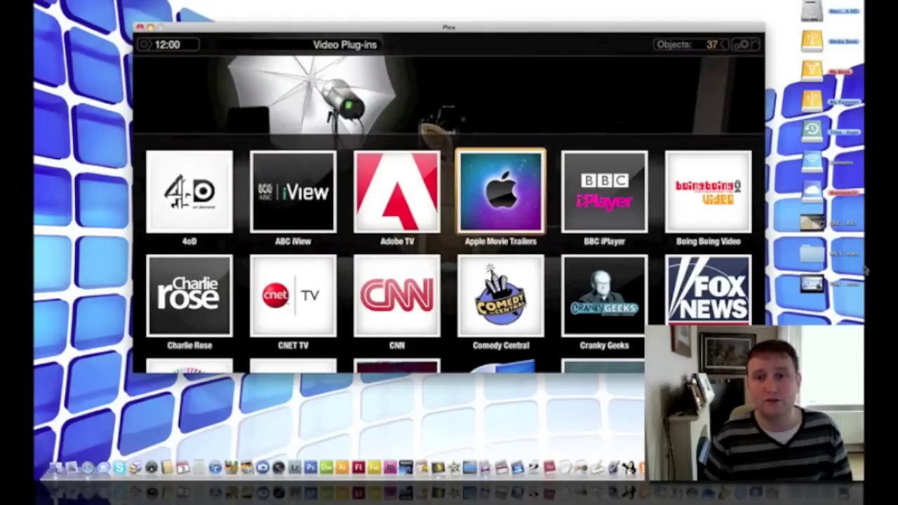
{"action": "key", "text": "Left"}
{"action": "key", "text": "Right"}
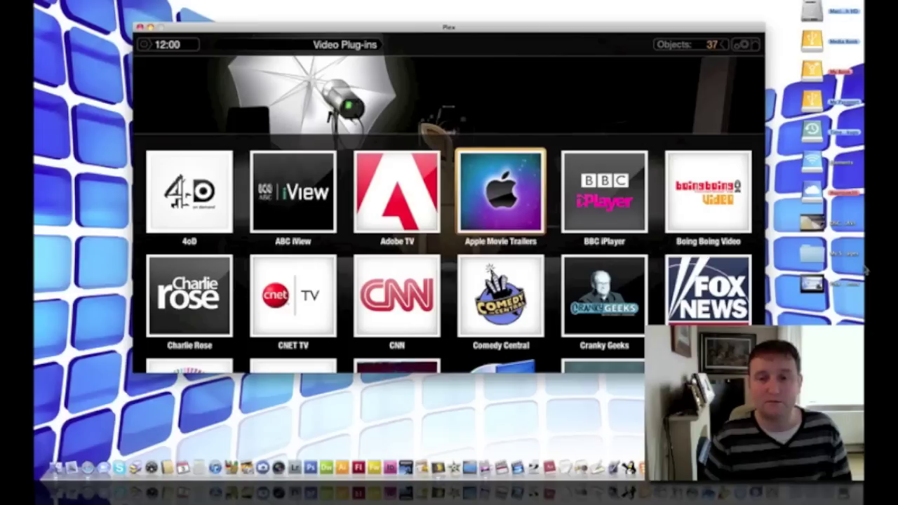
{"action": "key", "text": "Down"}
{"action": "key", "text": "Down"}
{"action": "key", "text": "Down"}
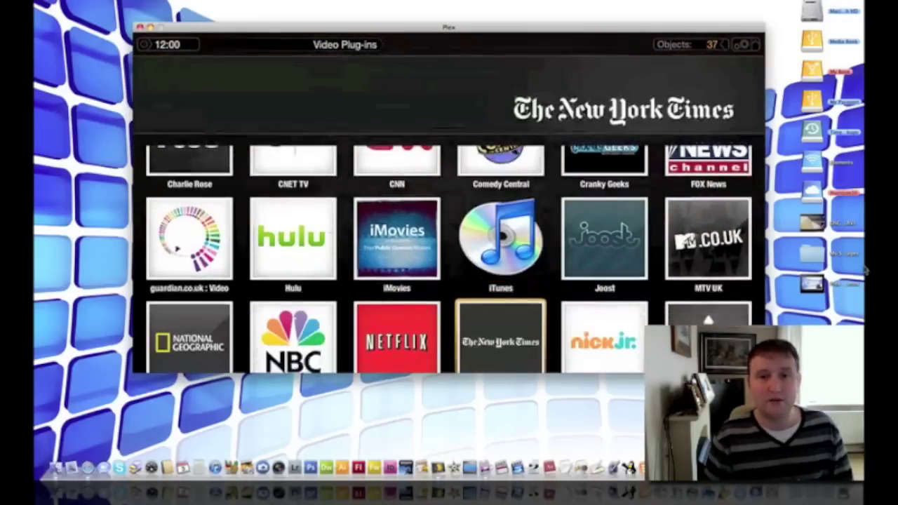
{"action": "key", "text": "Down"}
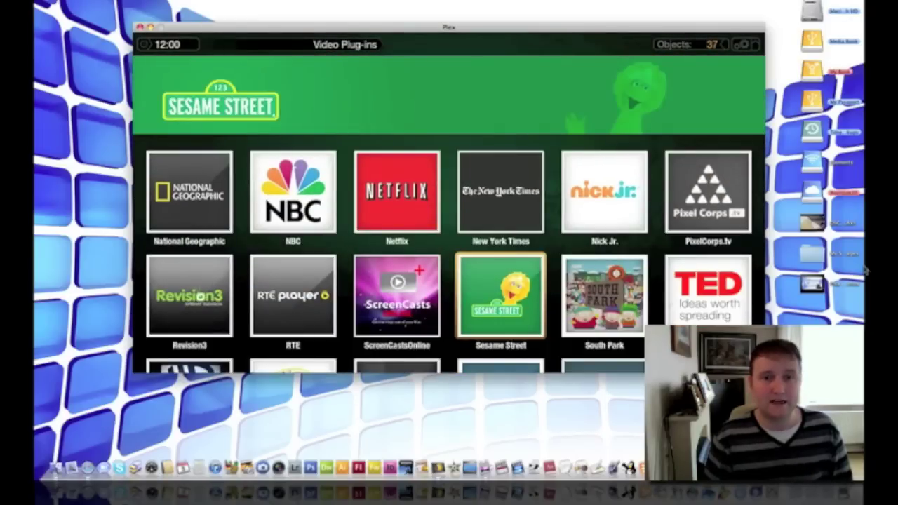
{"action": "key", "text": "Down"}
{"action": "key", "text": "Down"}
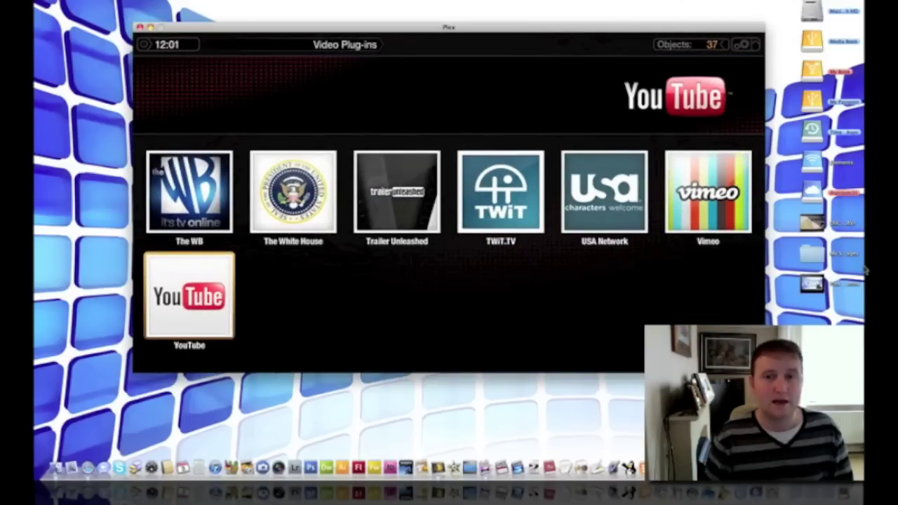
{"action": "key", "text": "Return"}
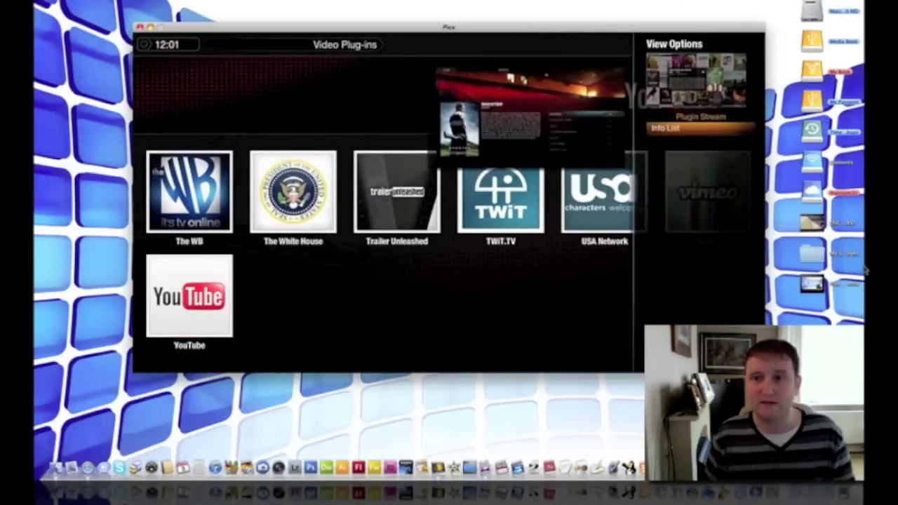
{"action": "key", "text": "Escape"}
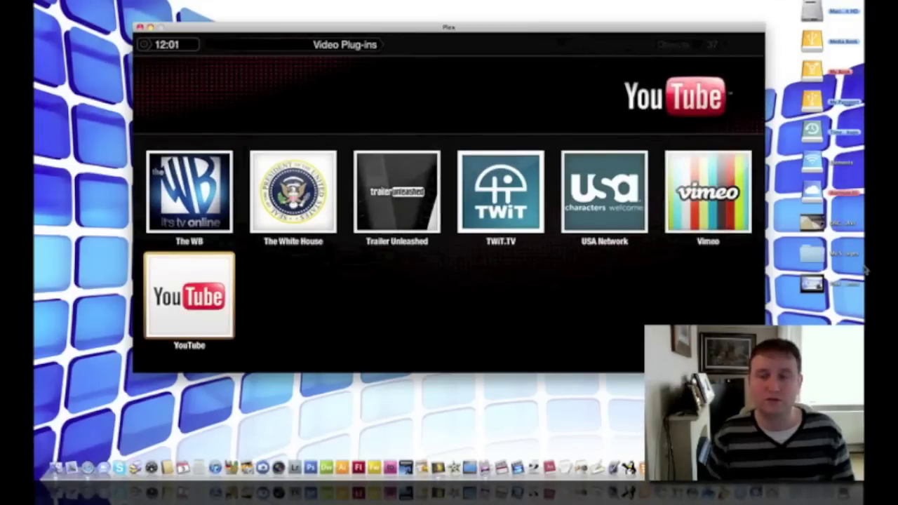
Browse the video plug-ins from YouTube back through Revision3 to 4oD and round to The WB, and return to the main menu.
{"action": "key", "text": "Up"}
{"action": "key", "text": "Up"}
{"action": "key", "text": "Up"}
{"action": "key", "text": "Up"}
{"action": "key", "text": "Up"}
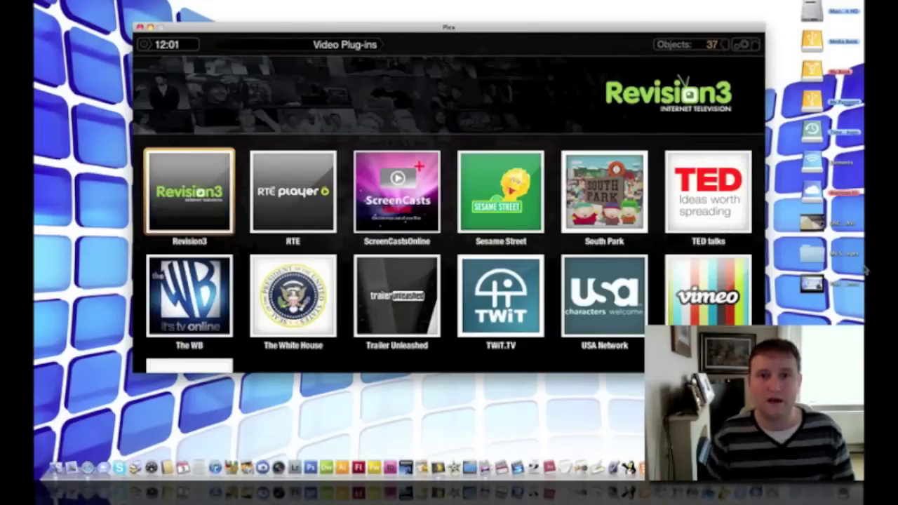
{"action": "key", "text": "Up"}
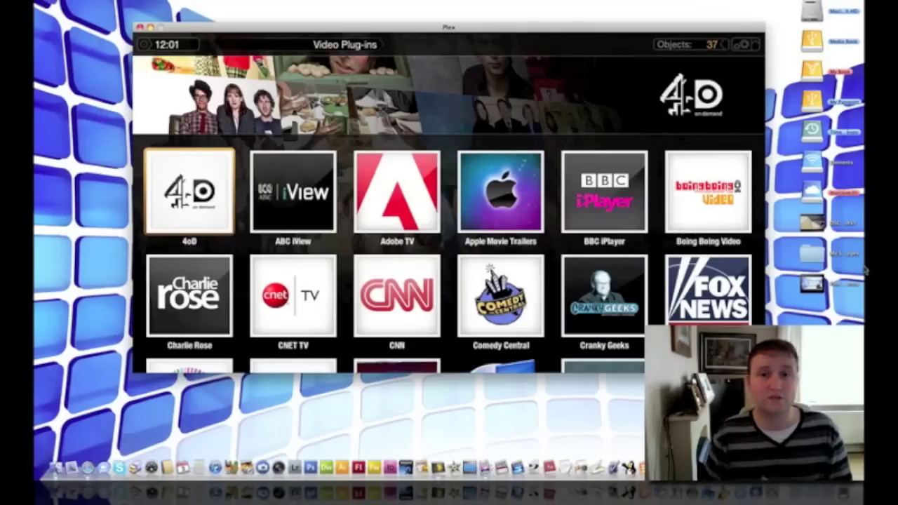
{"action": "key", "text": "Up"}
{"action": "key", "text": "Up"}
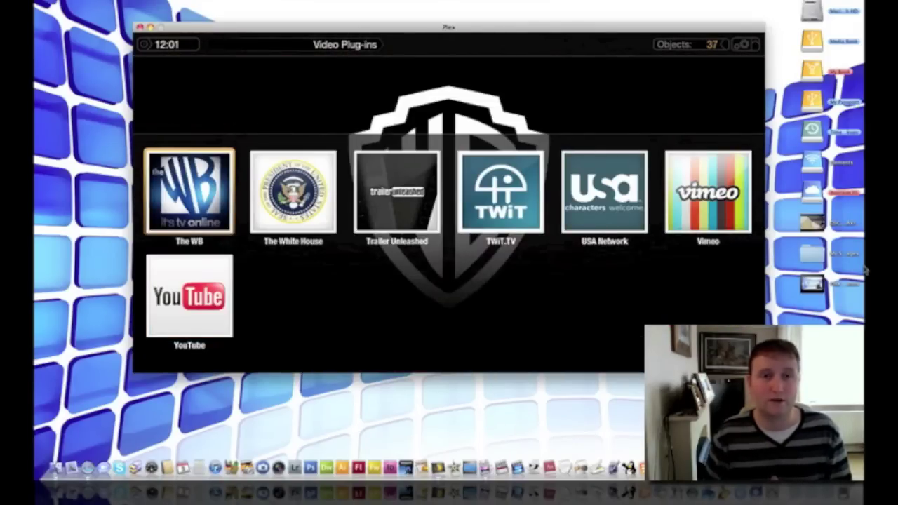
{"action": "key", "text": "Escape"}
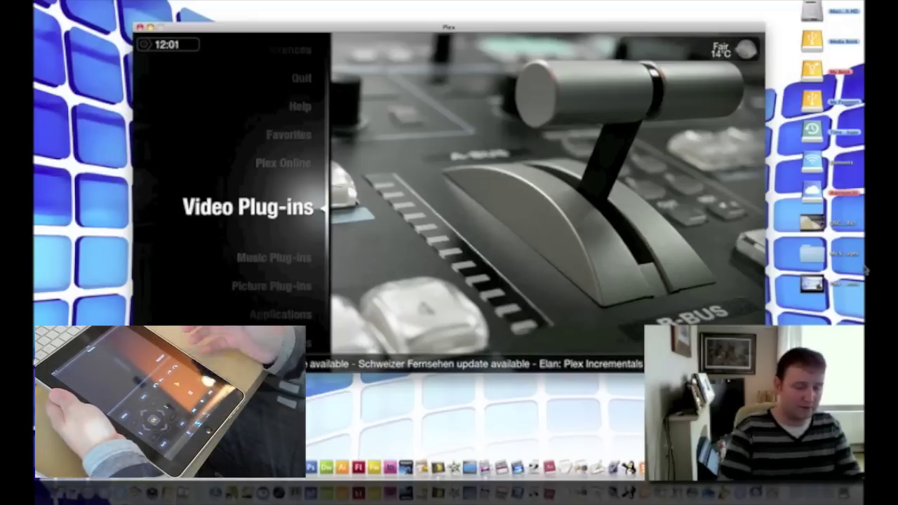
Browse the main menu in both directions from Video Plug-ins, passing Quit, Music Plug-ins, Plex Online and Help.
{"action": "key", "text": "Up"}
{"action": "key", "text": "Up"}
{"action": "key", "text": "Up"}
{"action": "key", "text": "Up"}
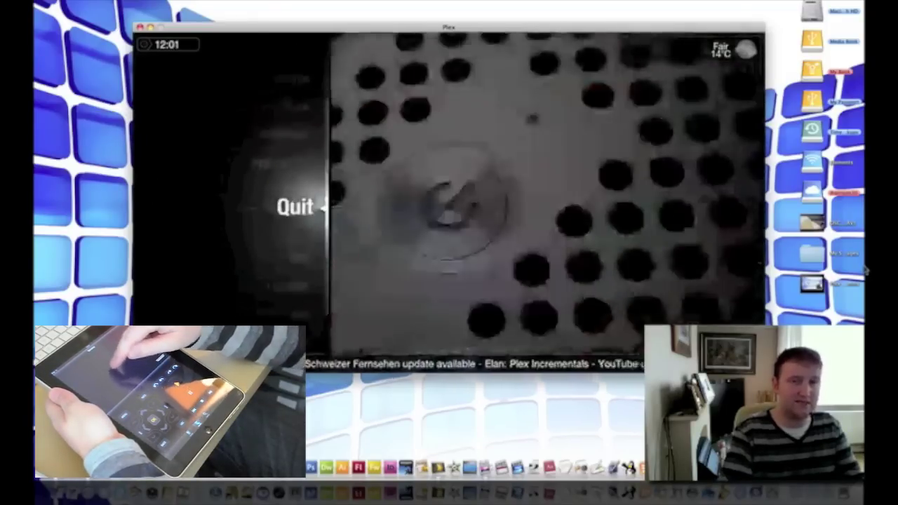
{"action": "key", "text": "Up"}
{"action": "key", "text": "Up"}
{"action": "key", "text": "Up"}
{"action": "key", "text": "Up"}
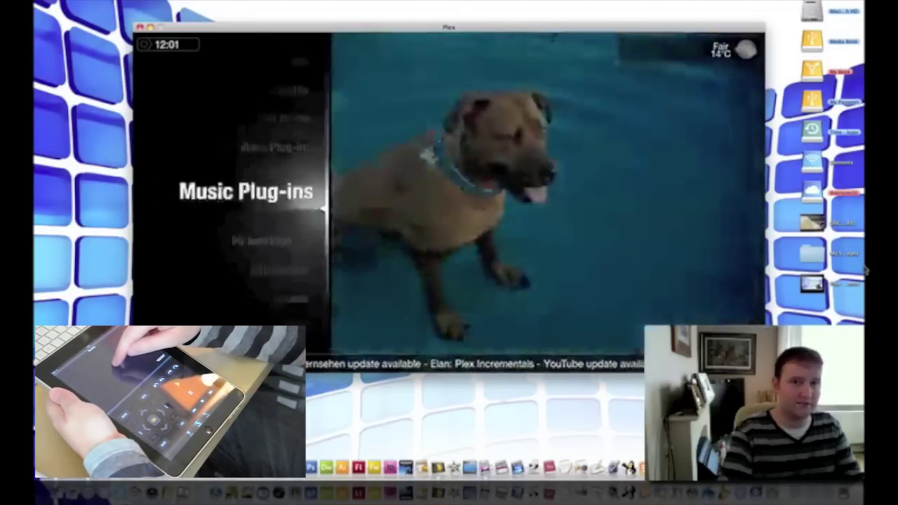
{"action": "key", "text": "Up"}
{"action": "key", "text": "Up"}
{"action": "key", "text": "Up"}
{"action": "key", "text": "Down"}
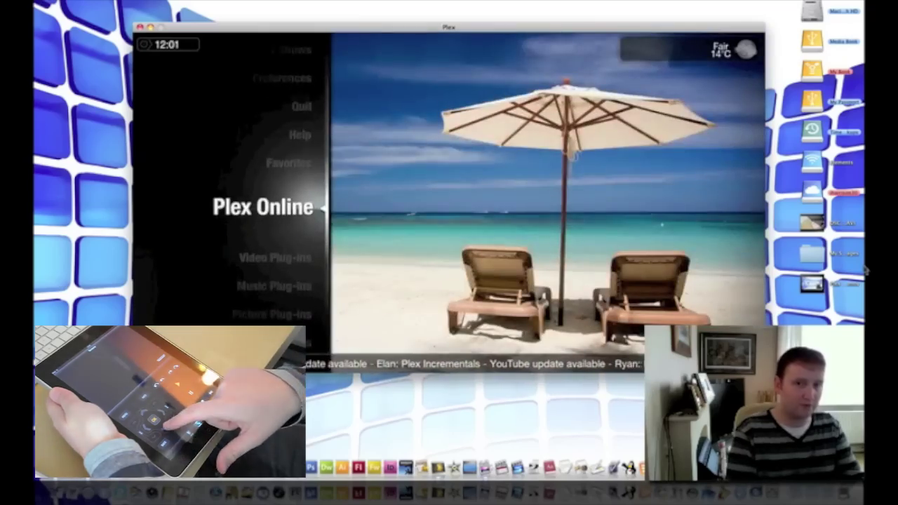
{"action": "key", "text": "Up"}
{"action": "key", "text": "Up"}
{"action": "key", "text": "Up"}
{"action": "key", "text": "Down"}
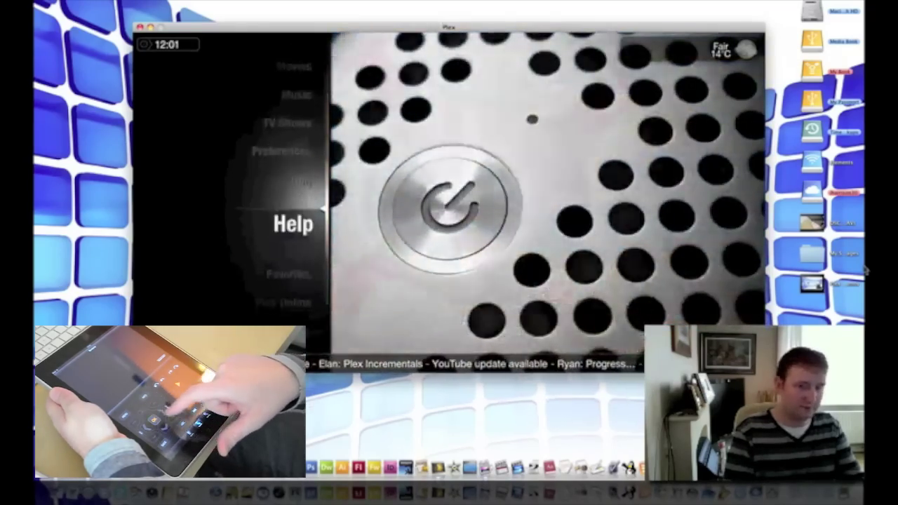